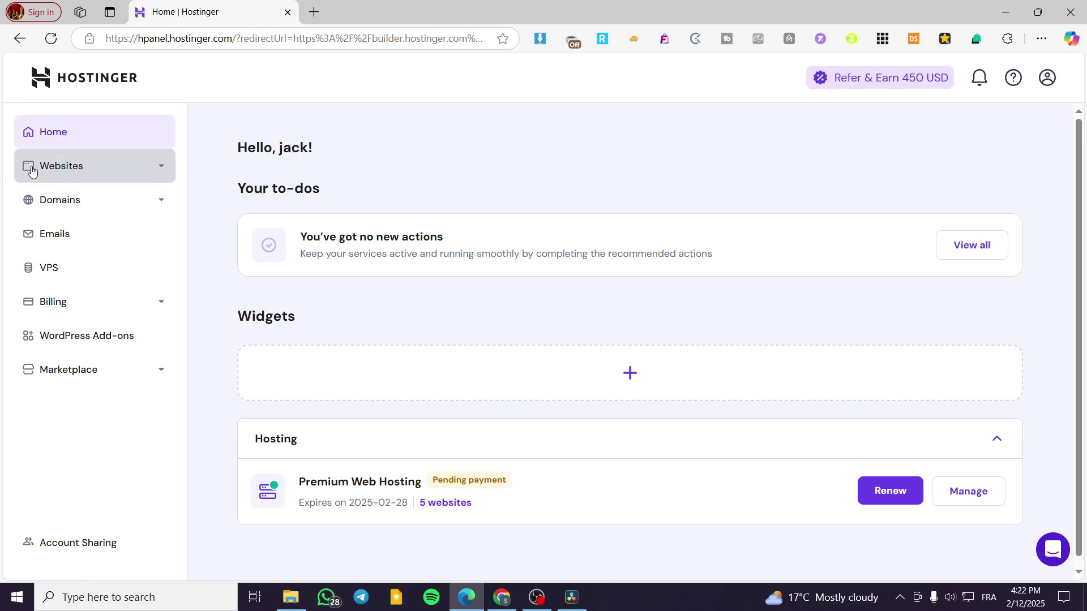
Step: Show the hPanel Websites list and scroll through the five Premium Web Hosting sites
click(96, 175)
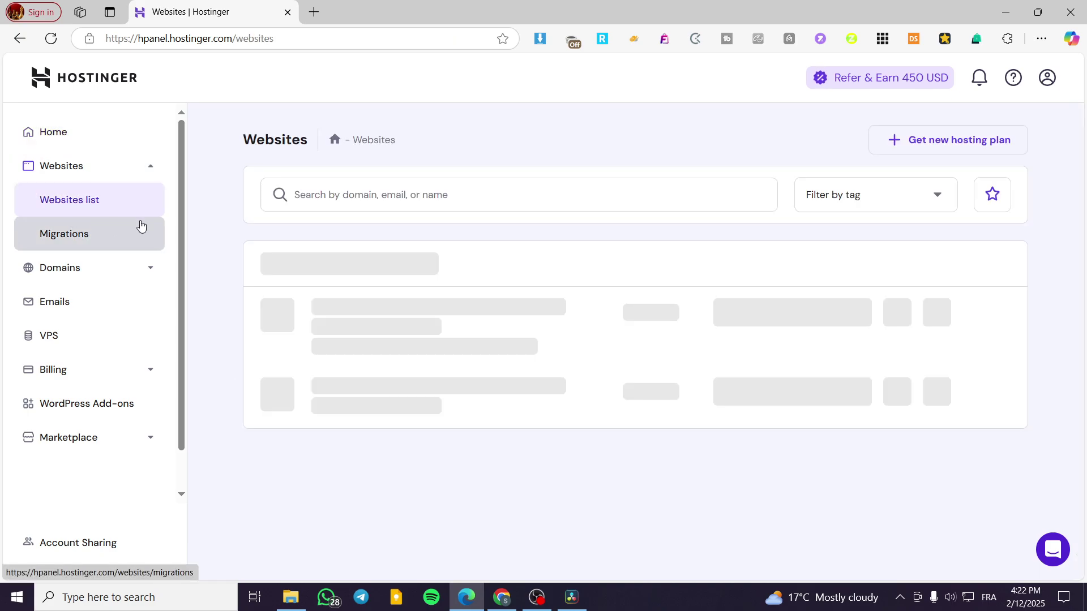
scroll(951, 424, down, 2)
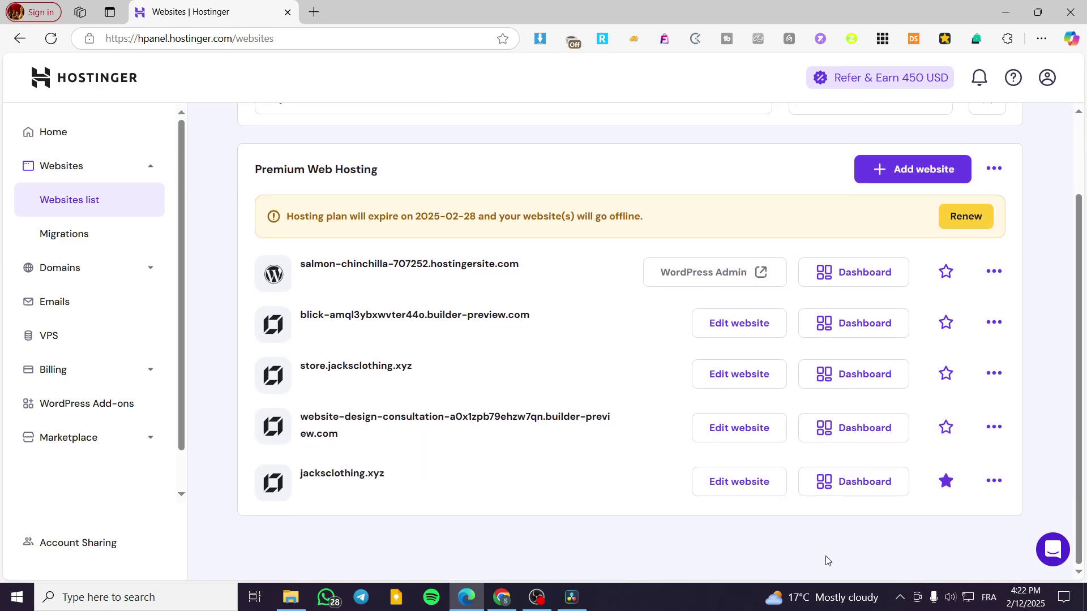
scroll(821, 498, down, 2)
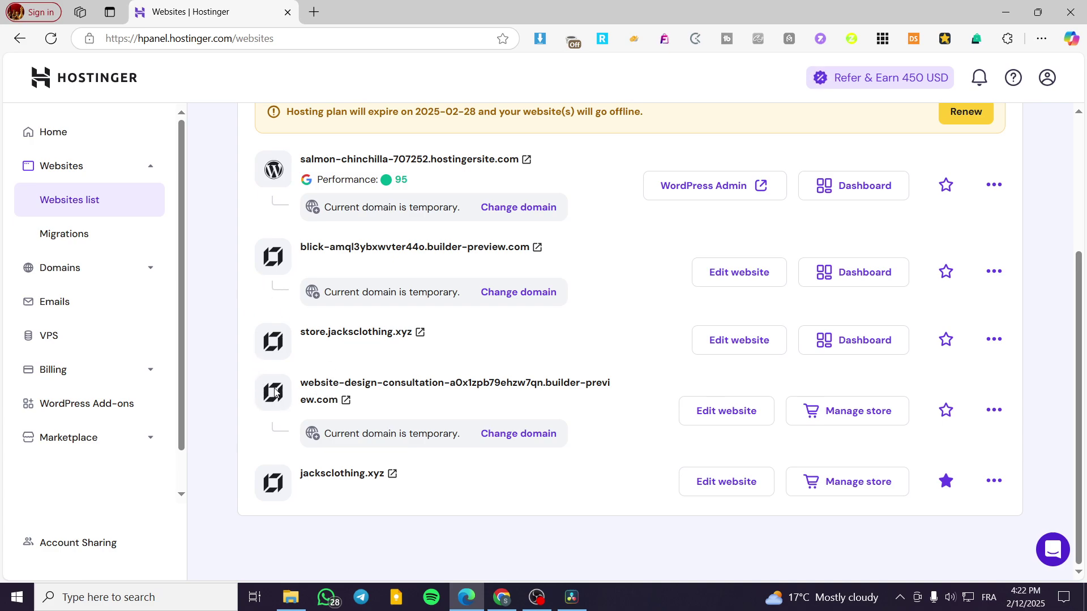
Step: Name the consultation website's online store jk2 in Store manager
click(859, 413)
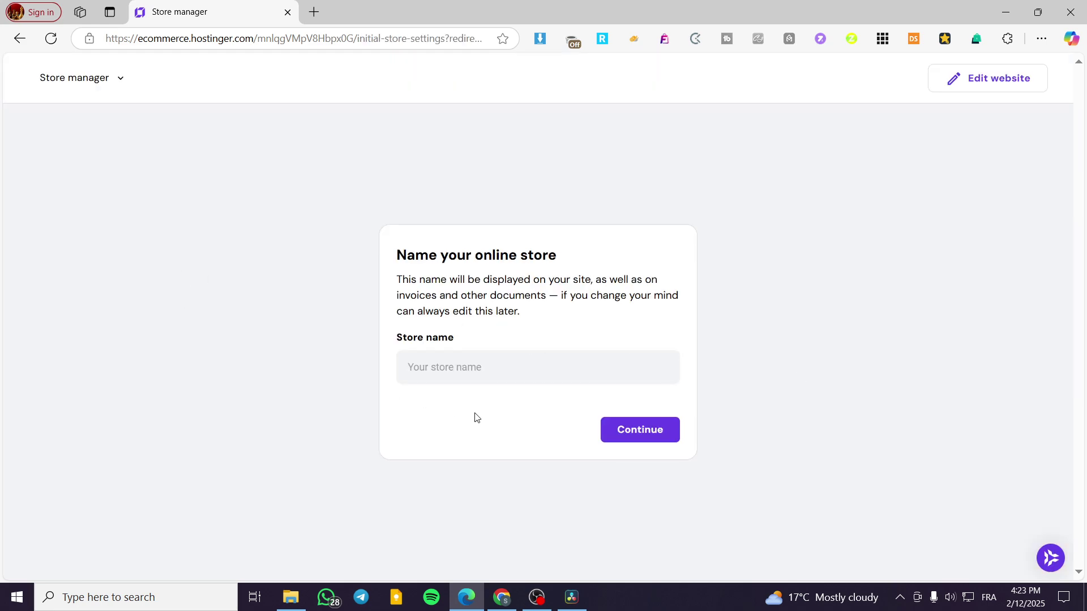
click(528, 372)
click(497, 431)
key(Return)
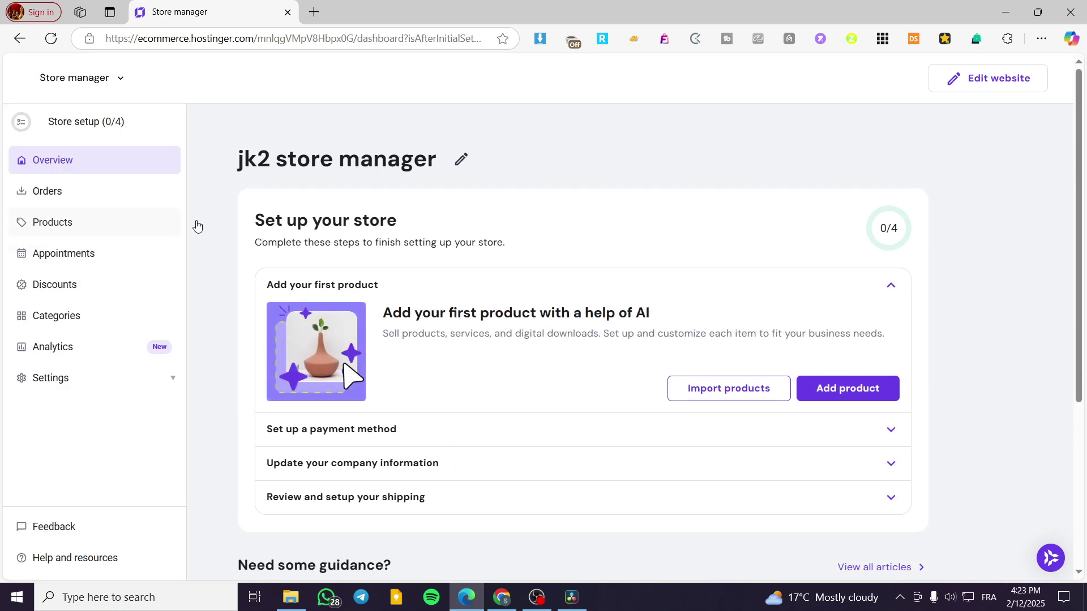
Step: Review the 8 sample products in the store's Products list
click(100, 222)
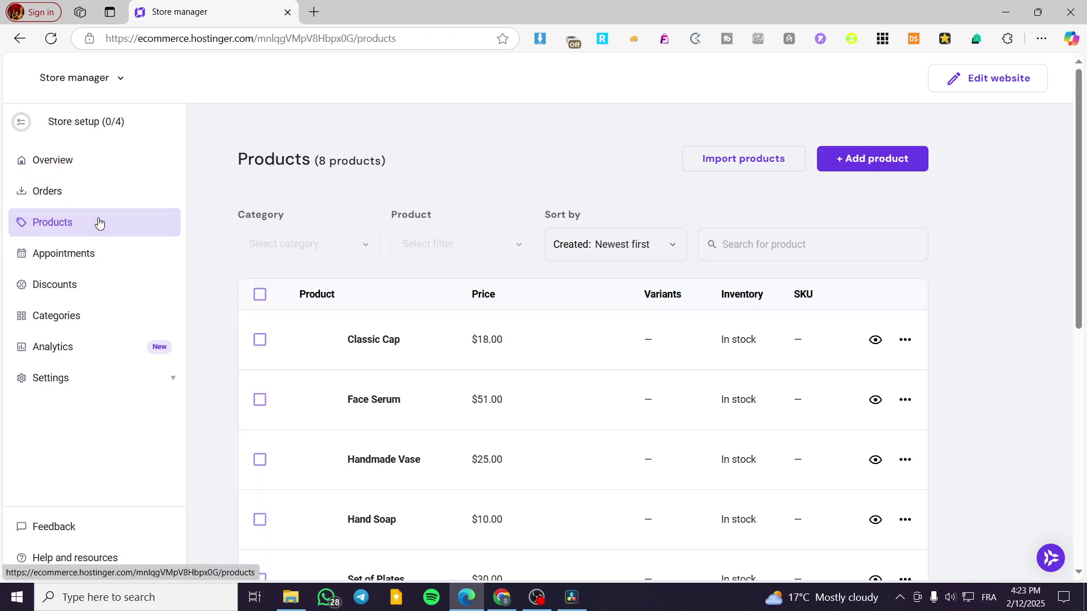
scroll(531, 357, down, 1)
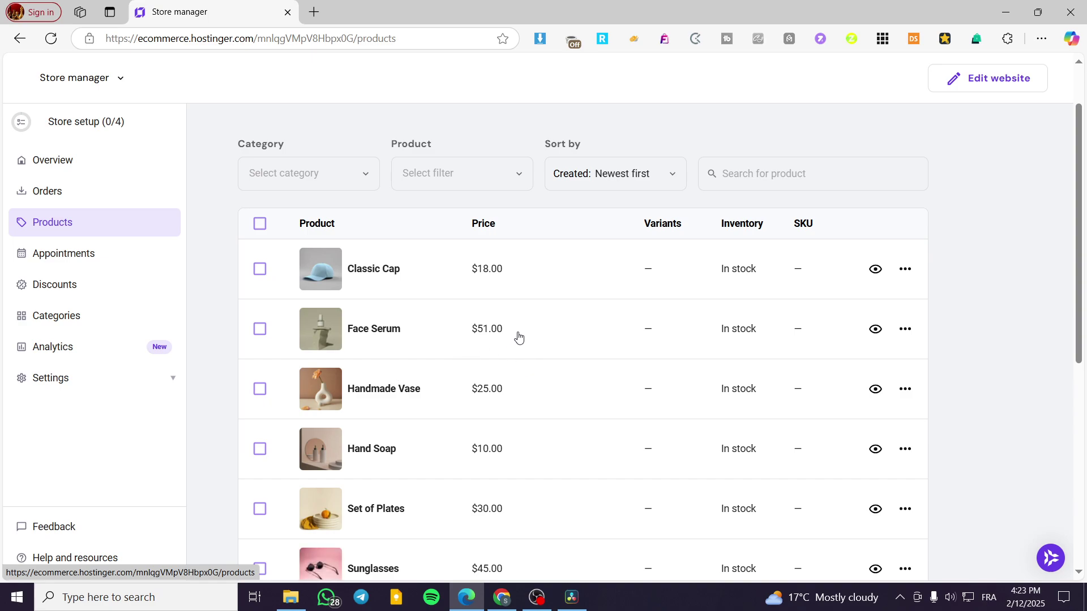
scroll(519, 337, down, 3)
click(82, 317)
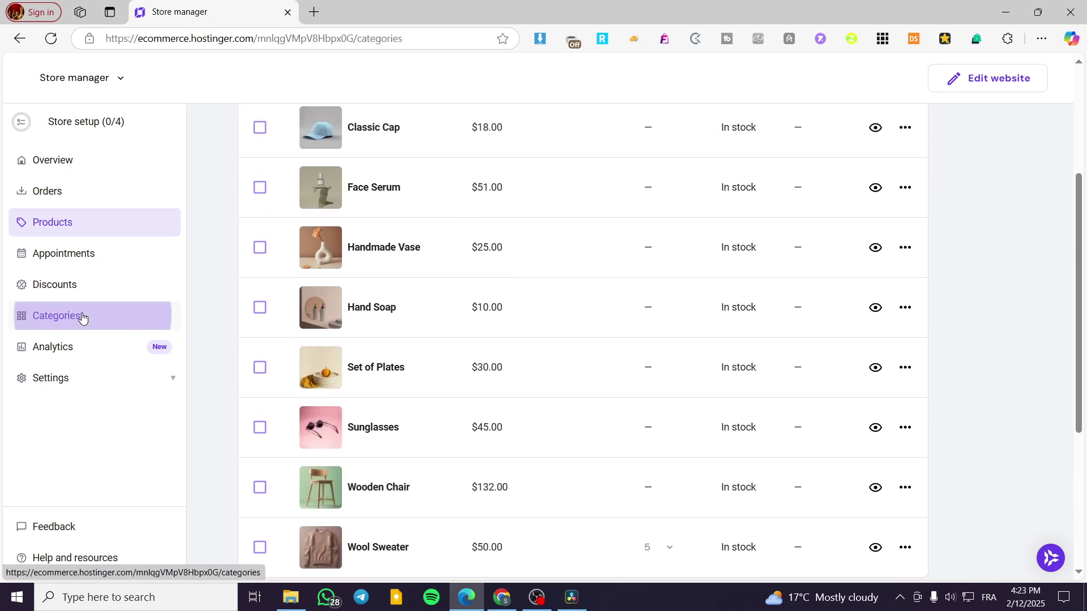
Step: Create a category named Hats holding only the Classic Cap, and save it
click(505, 264)
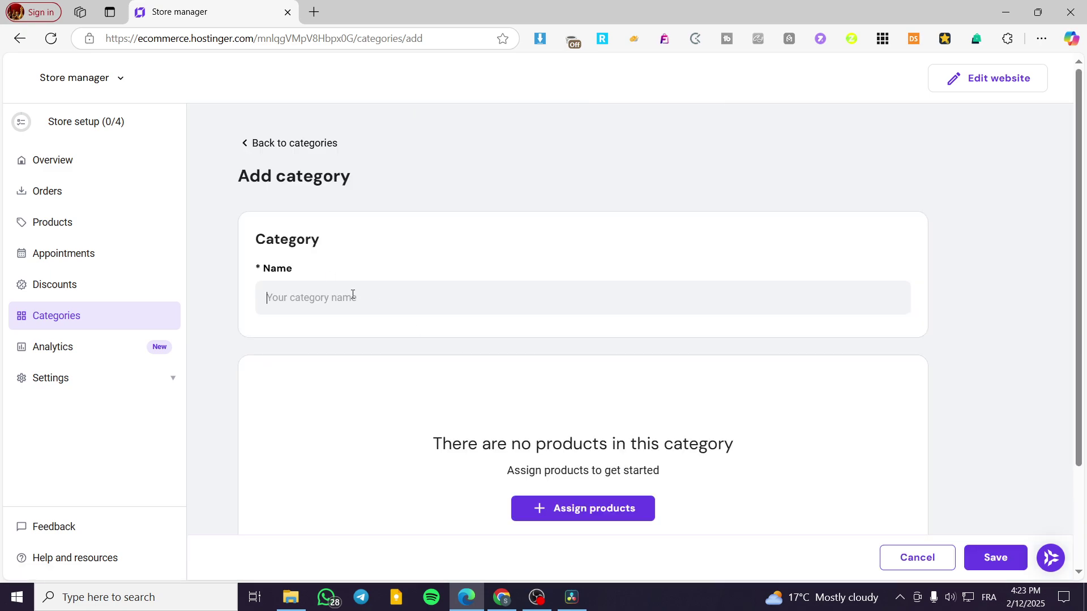
text(Hats)
click(552, 508)
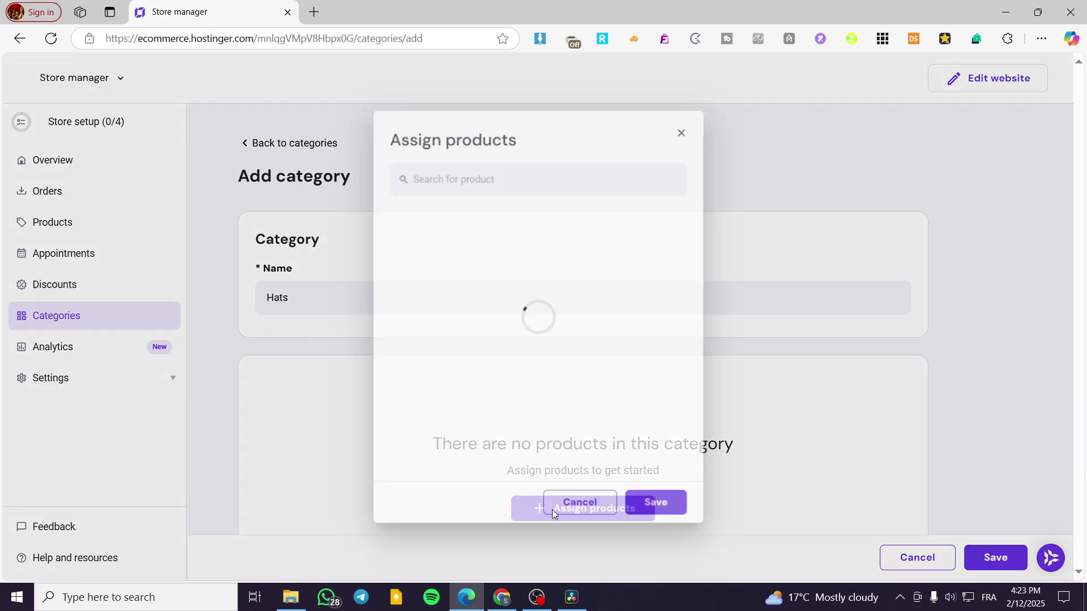
click(671, 227)
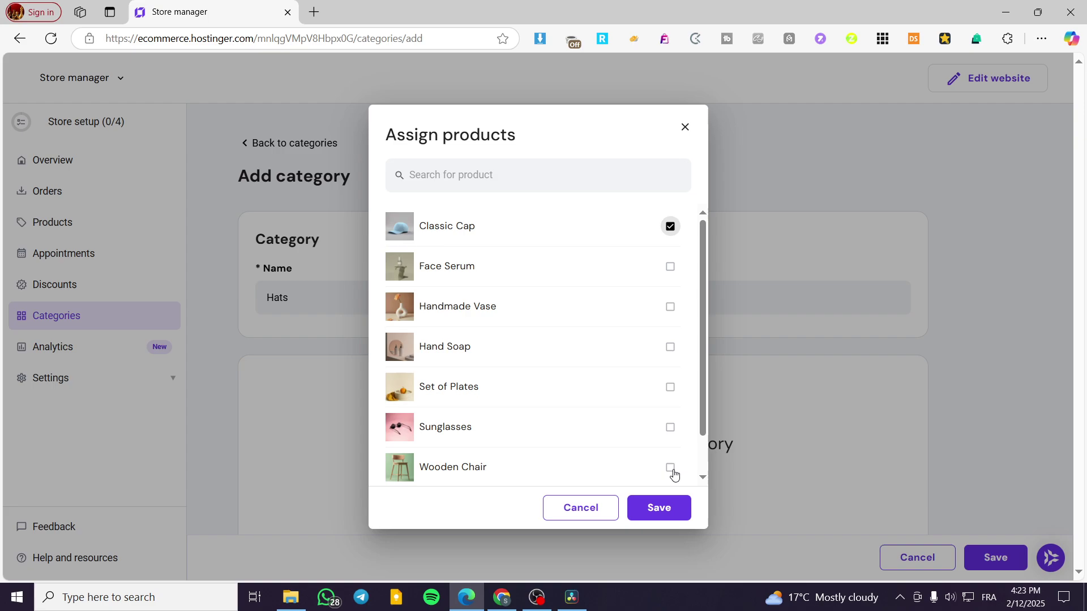
scroll(561, 430, down, 1)
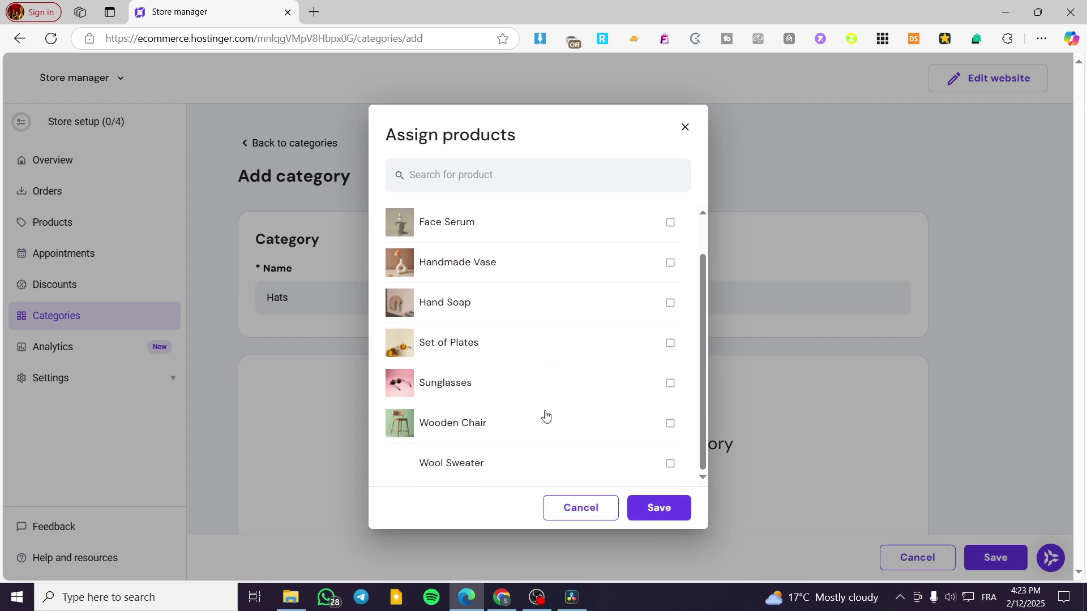
click(657, 512)
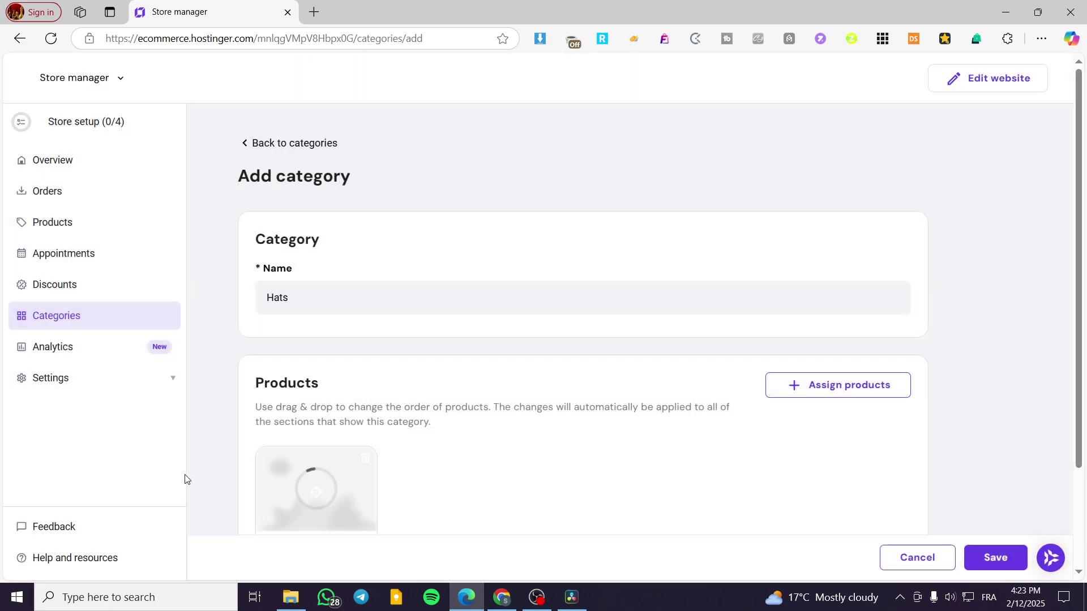
click(995, 558)
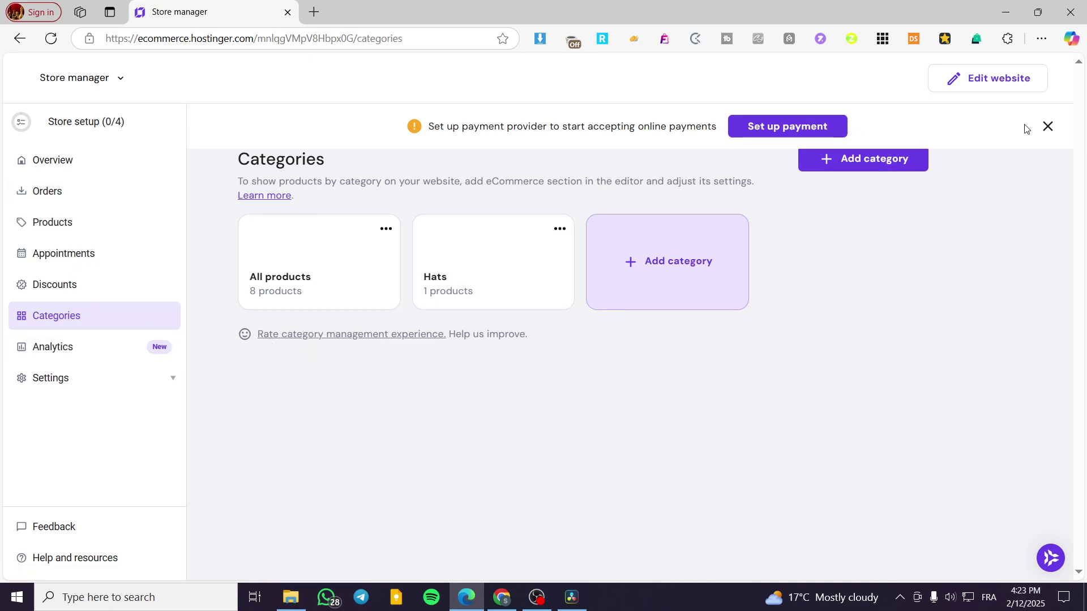
click(1027, 86)
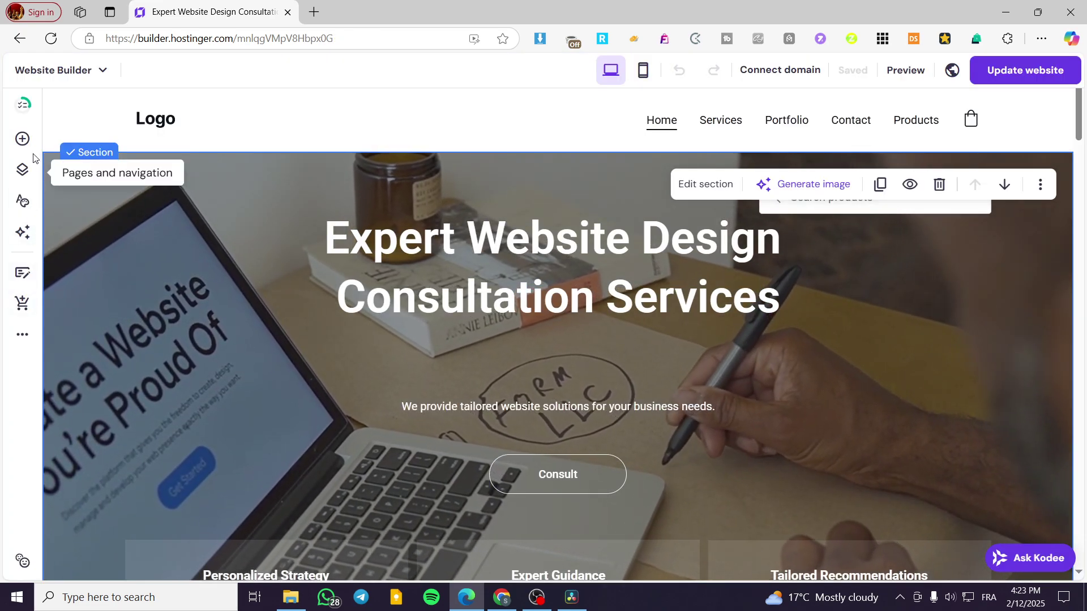
Step: Add a new empty page named Hats to the site navigation
click(22, 170)
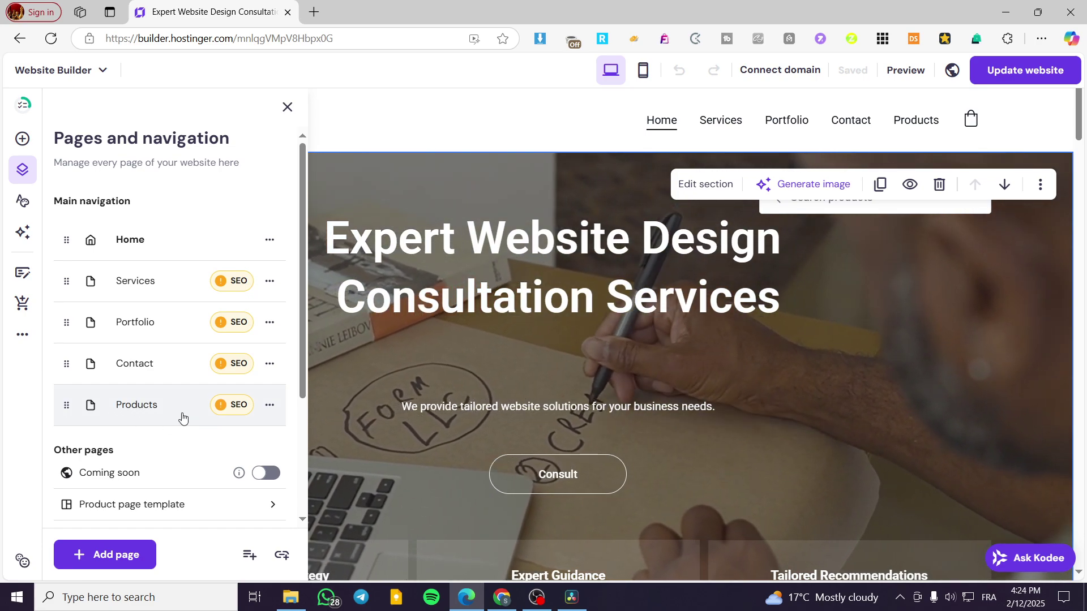
click(112, 556)
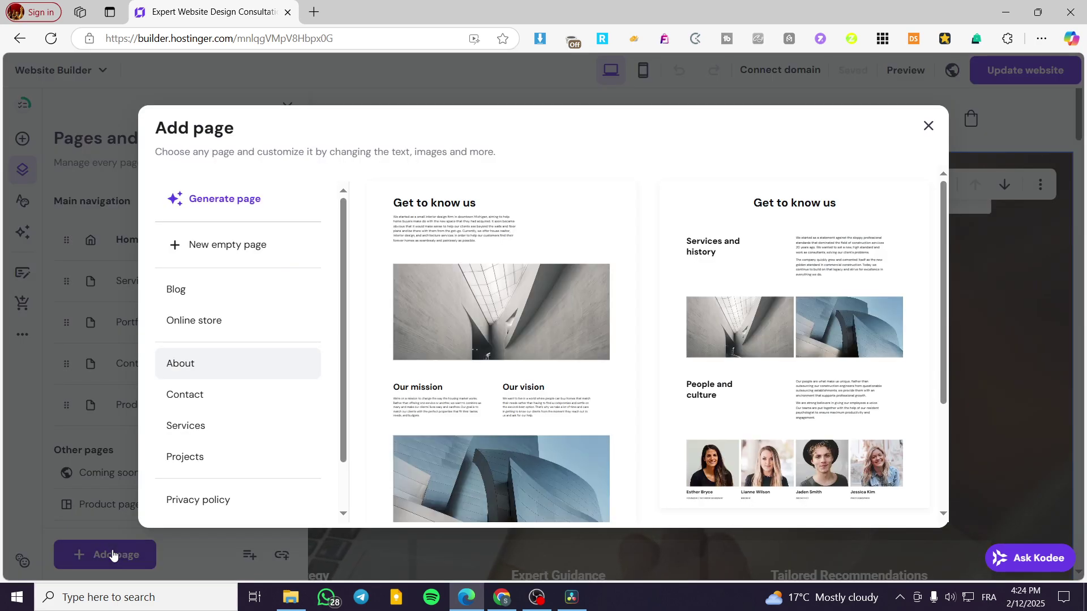
click(280, 245)
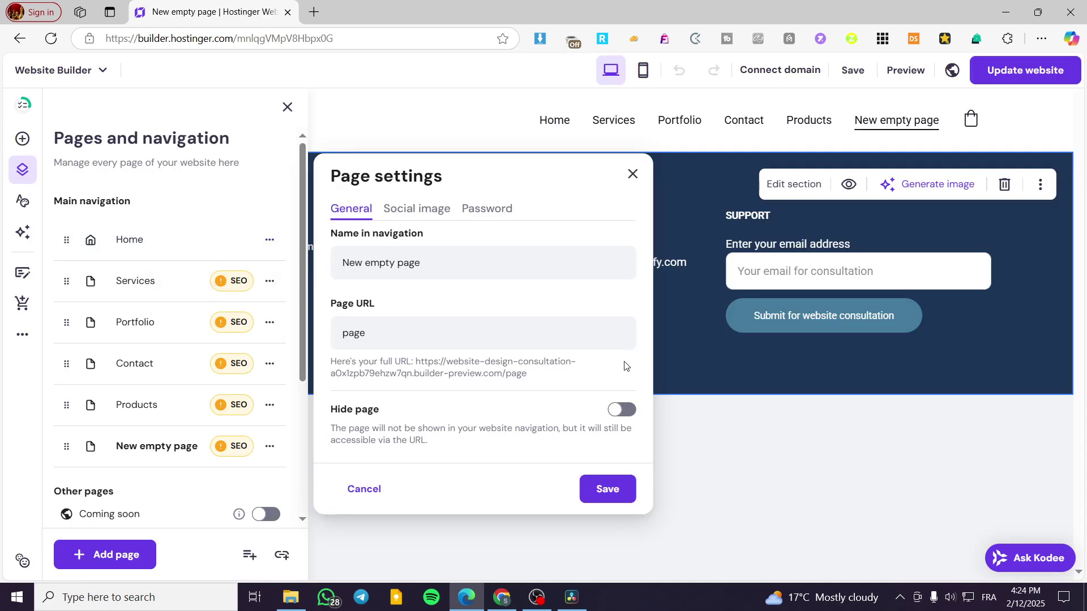
drag(422, 263, 319, 270)
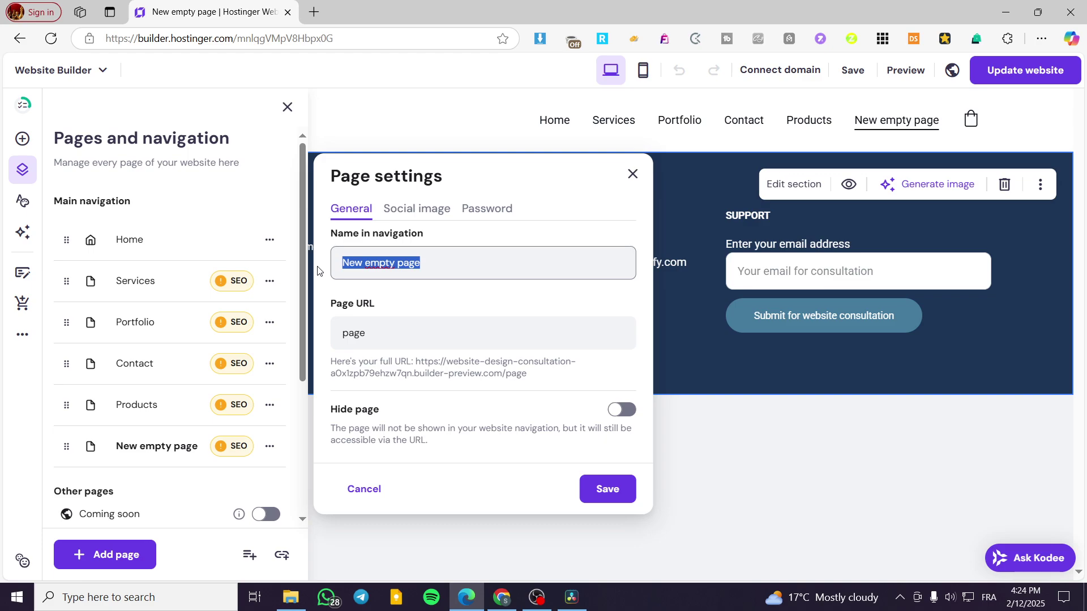
text(Hats)
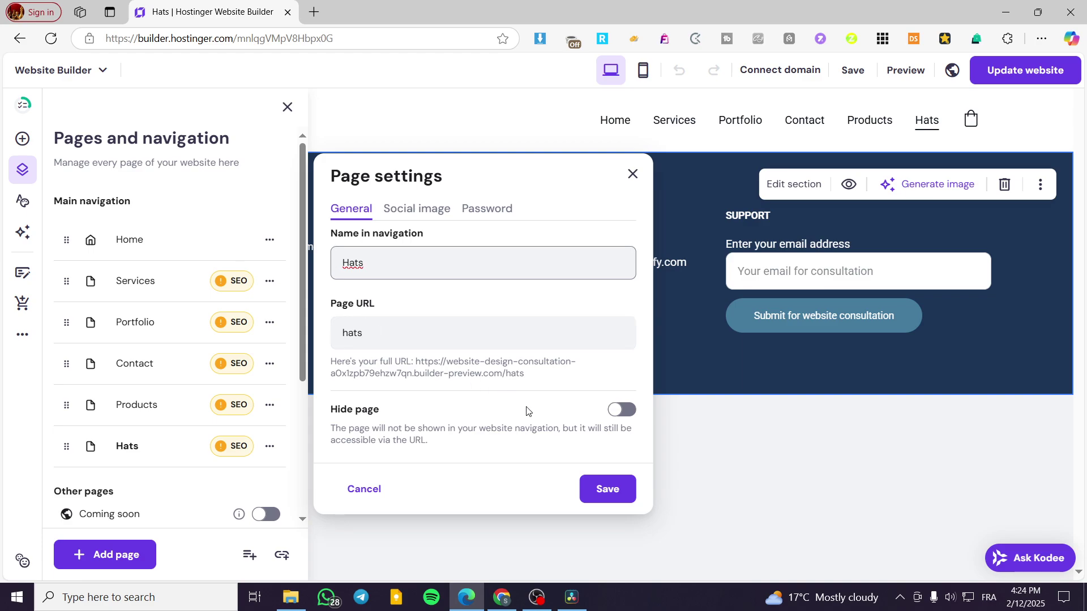
click(608, 492)
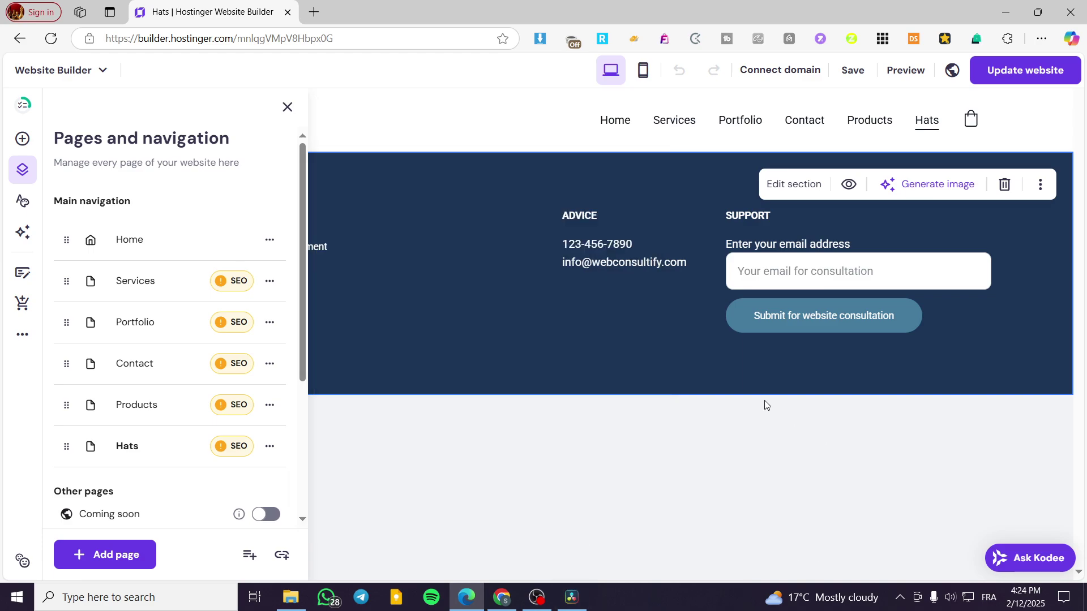
Step: Start a new section on the Hats page and browse the Online store layouts
click(287, 108)
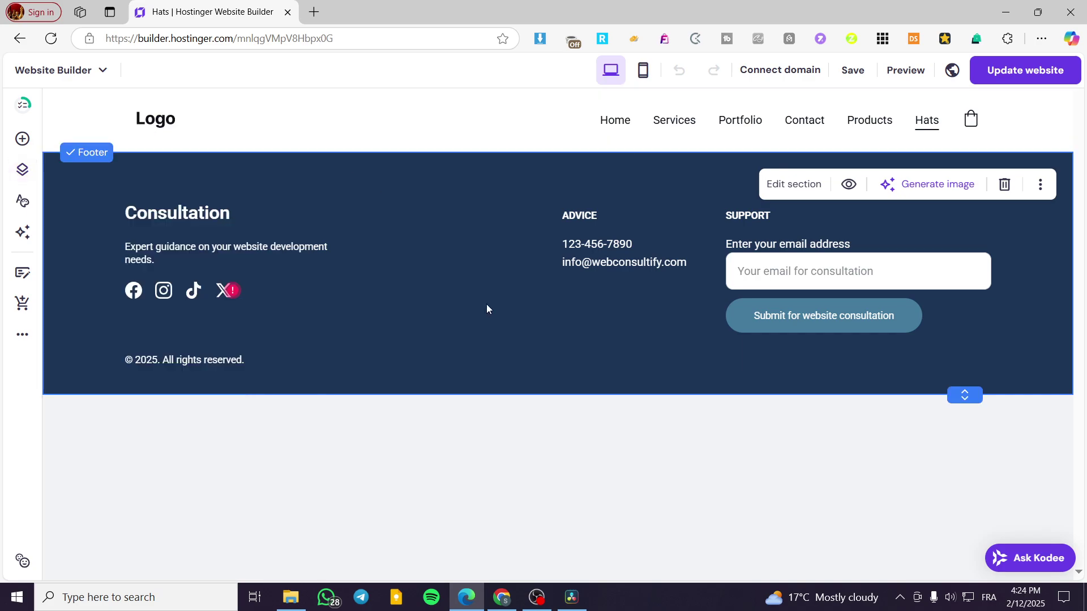
click(583, 154)
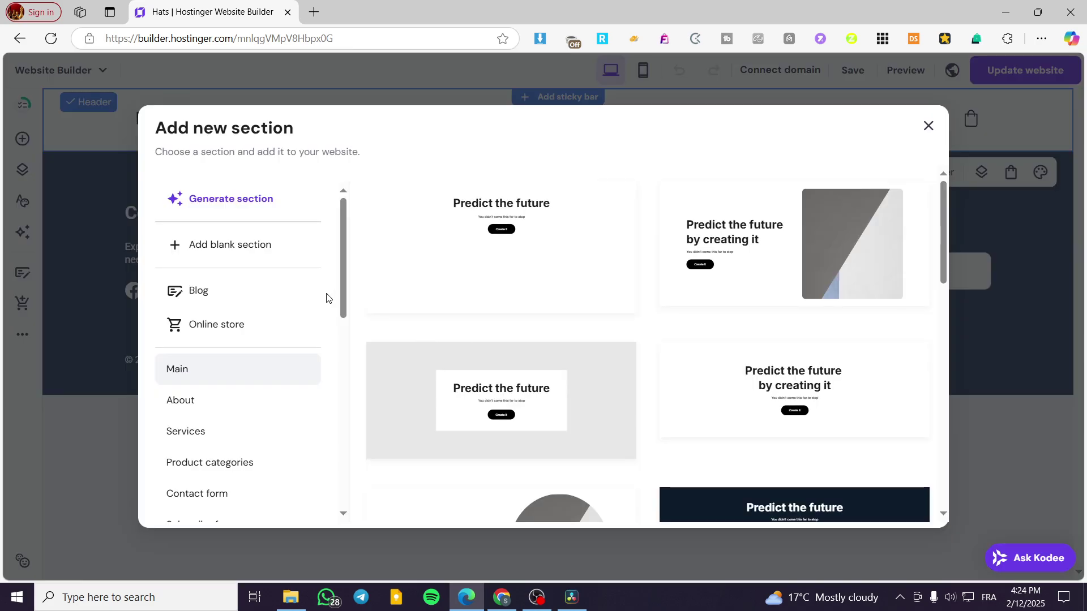
click(258, 332)
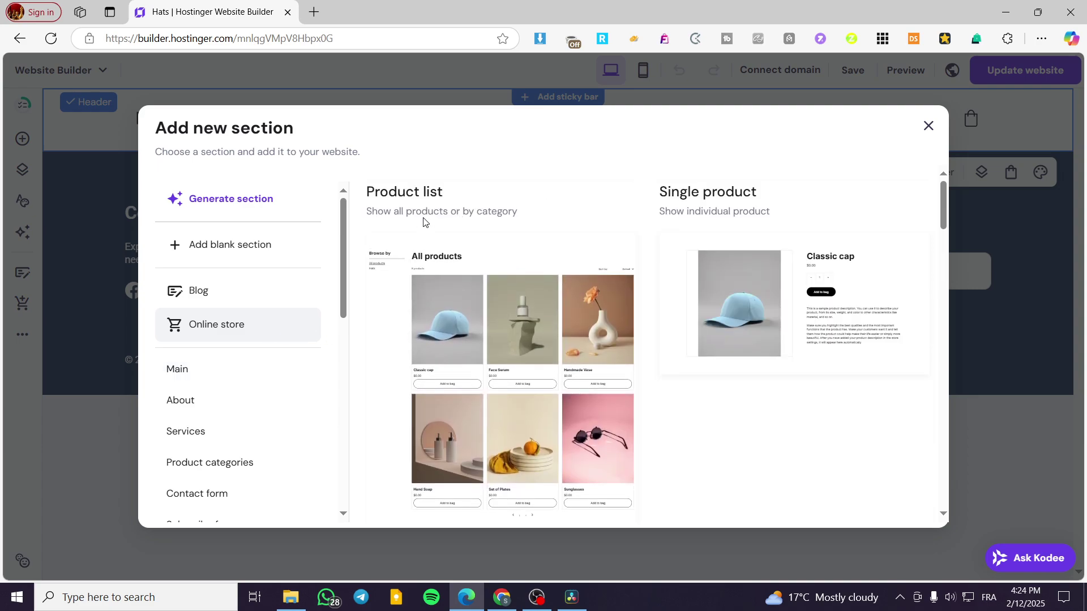
Step: Add the product list store section to the Hats page
click(456, 289)
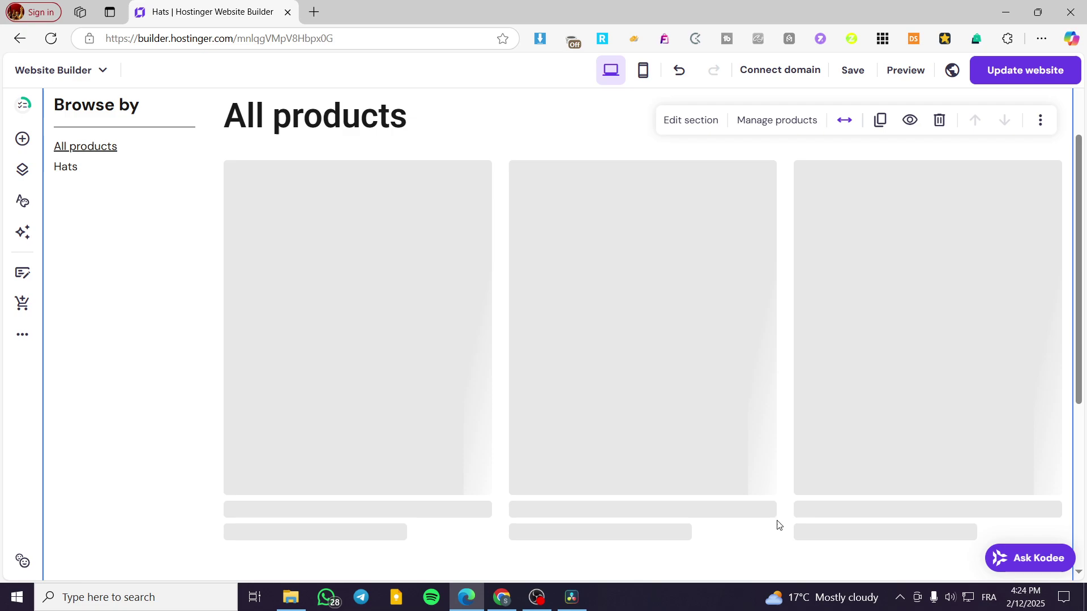
scroll(770, 449, up, 2)
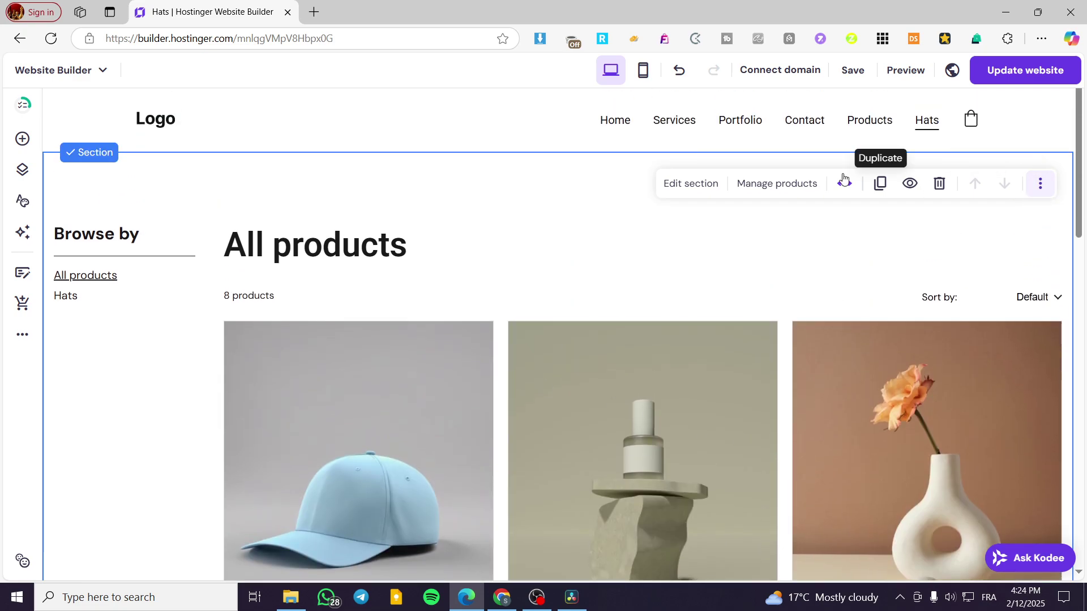
click(692, 191)
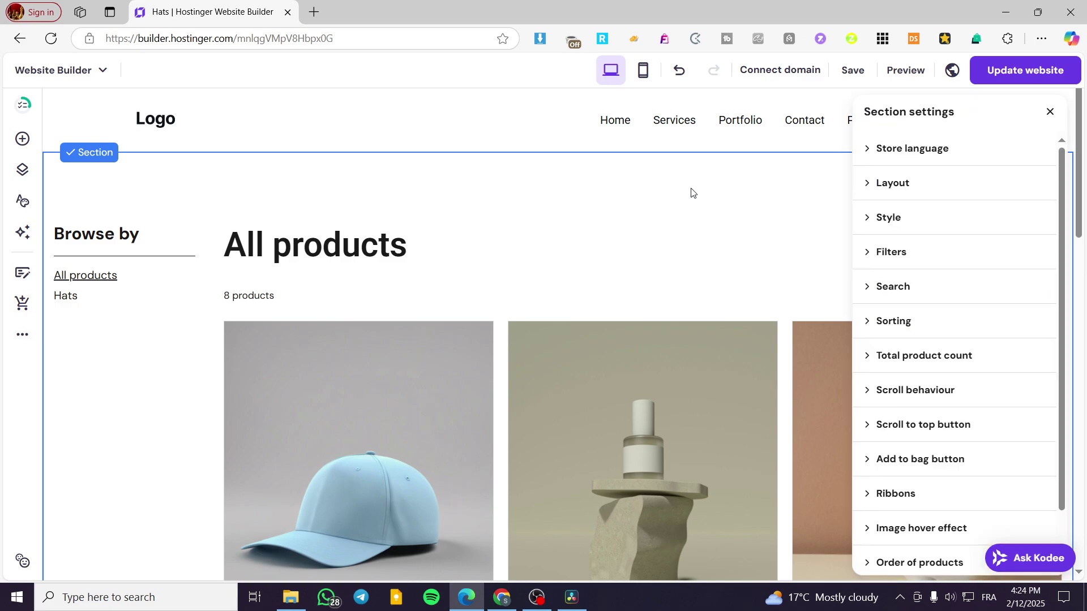
Step: Turn off 'Show categories as filters' and show only the Hats category
click(965, 258)
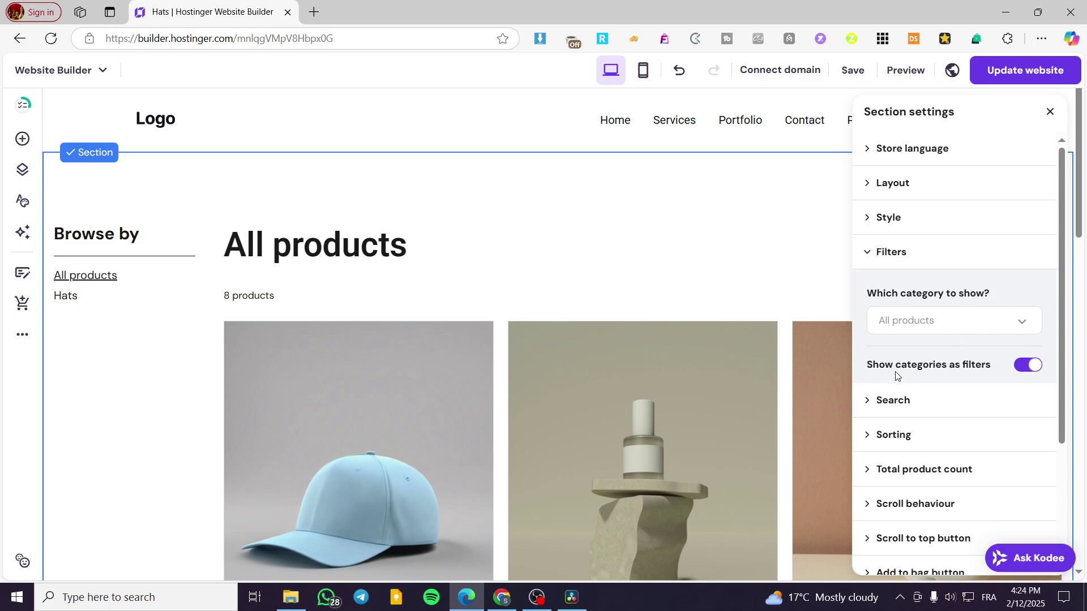
click(1026, 365)
click(1019, 322)
click(1019, 322)
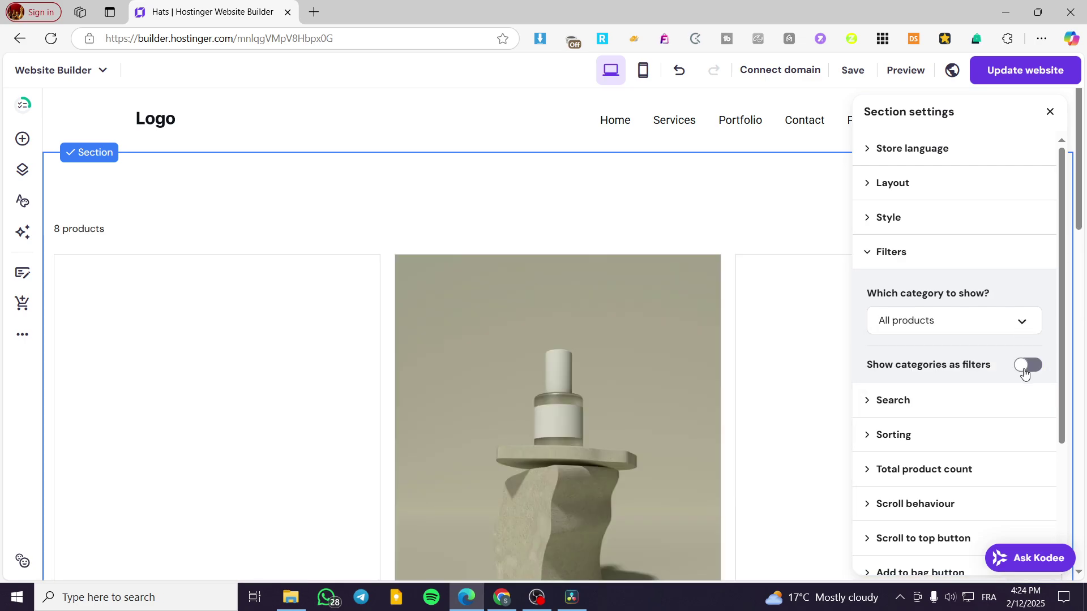
click(1026, 367)
click(1019, 365)
click(994, 315)
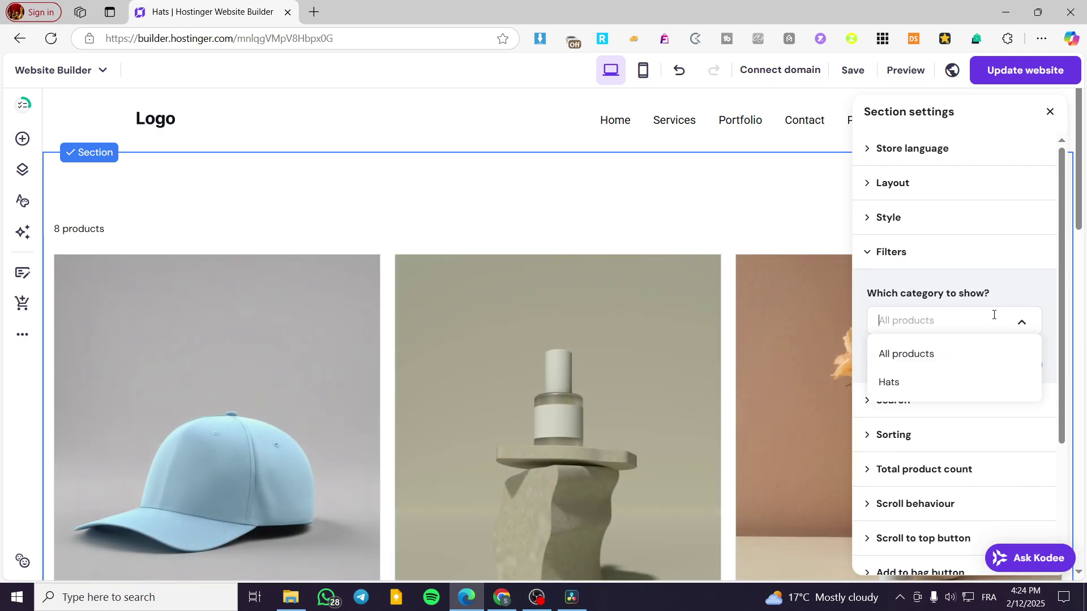
click(918, 383)
click(573, 365)
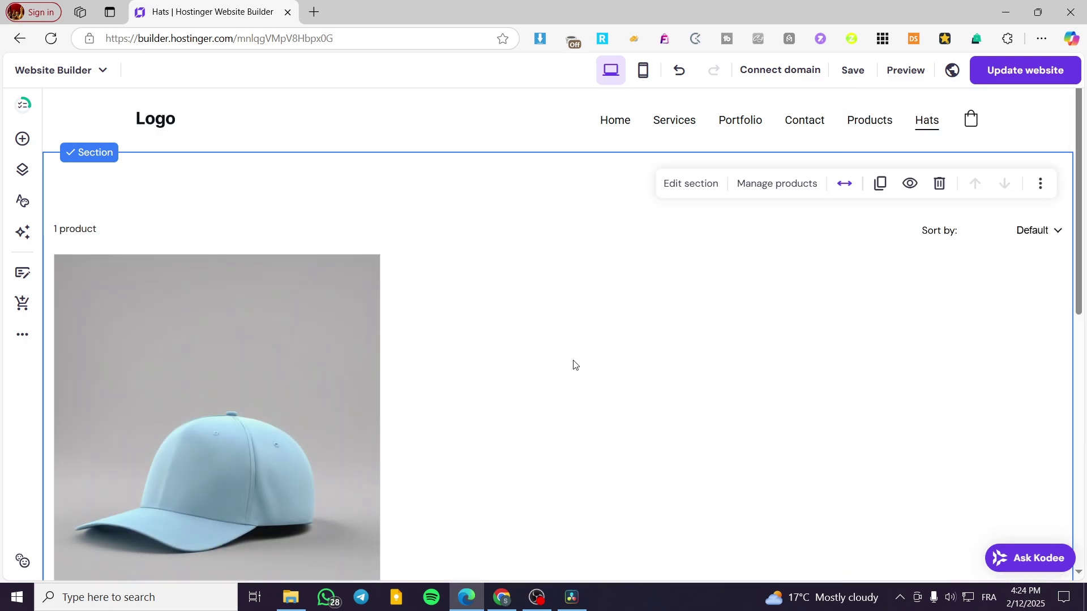
scroll(718, 439, down, 8)
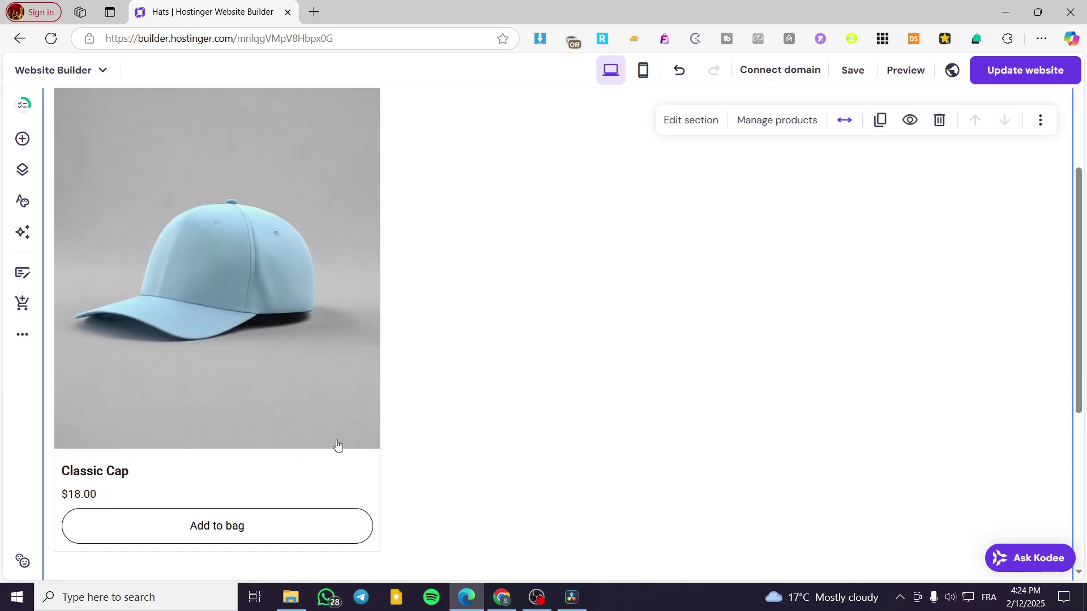
scroll(677, 442, up, 8)
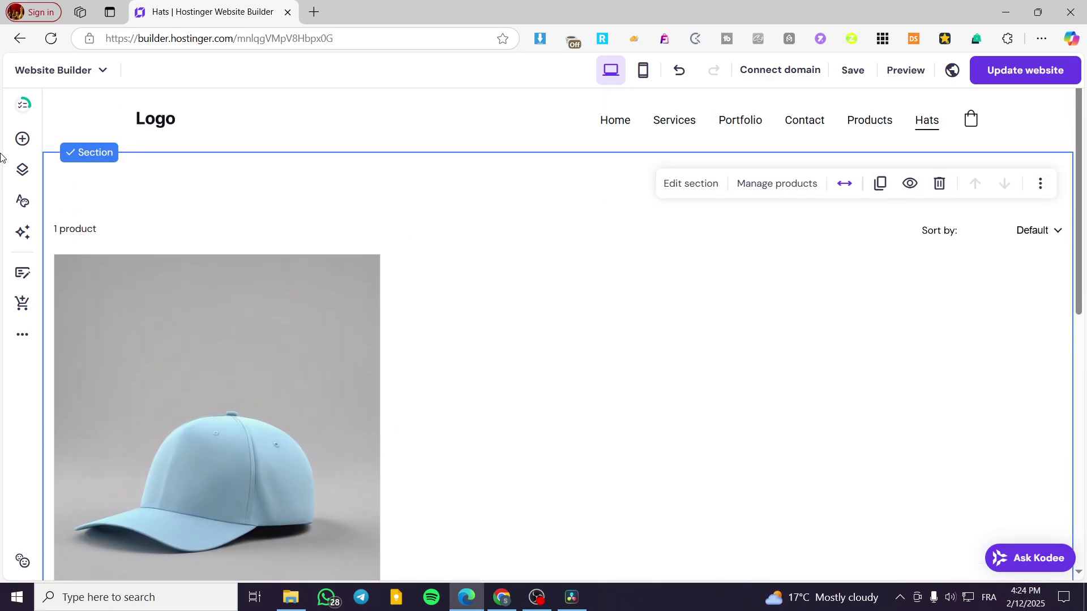
click(23, 139)
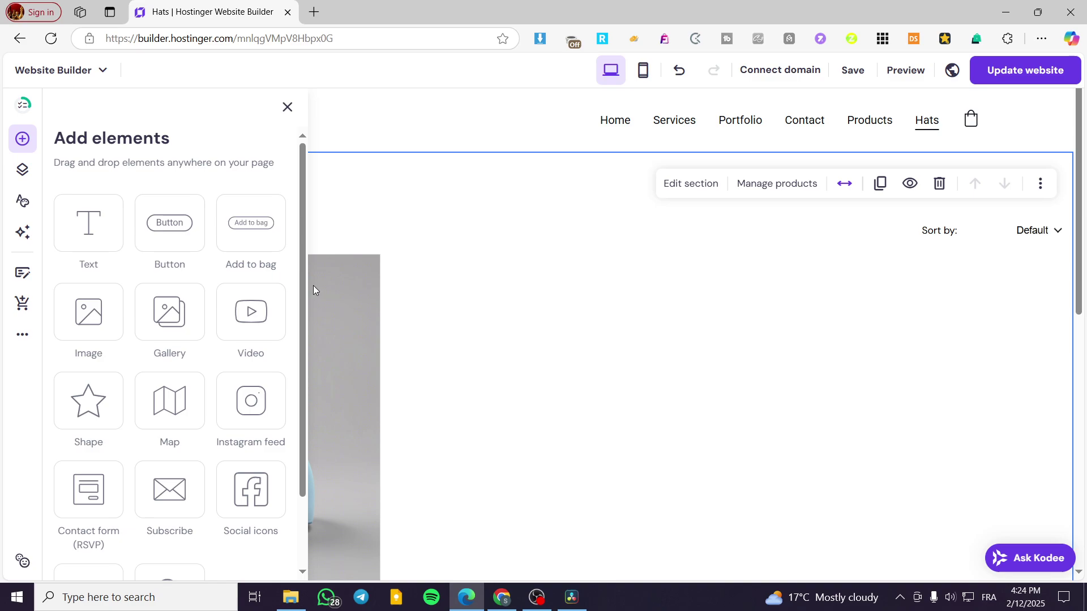
Step: Insert a shorter empty section above the store section
click(487, 157)
click(558, 157)
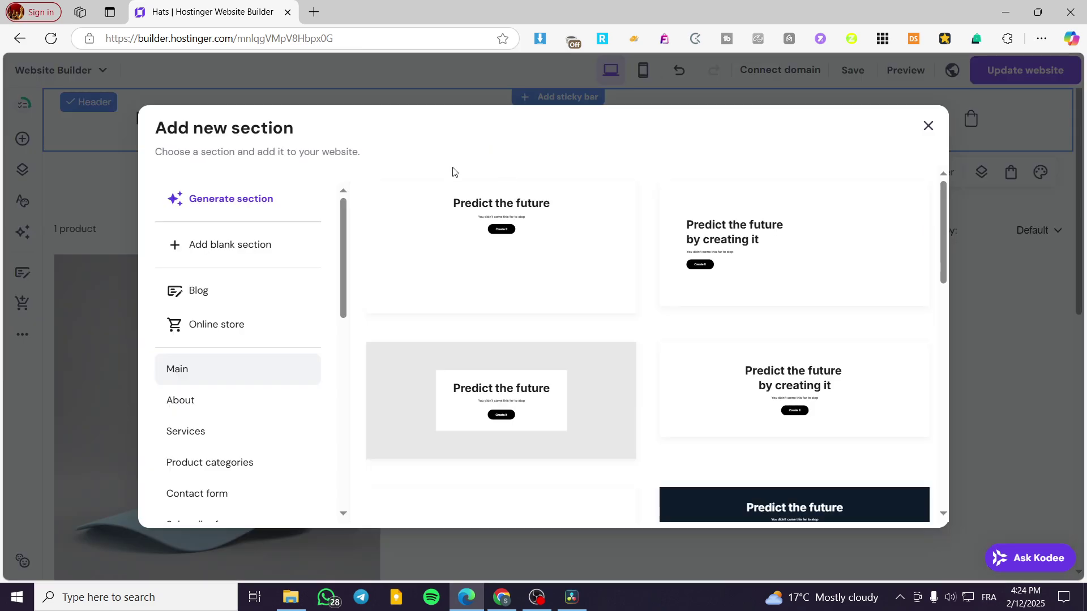
click(203, 245)
drag(941, 494, 924, 262)
Step: Place a text box reading 'Hats' in the new section, centred and sized to fit
click(23, 138)
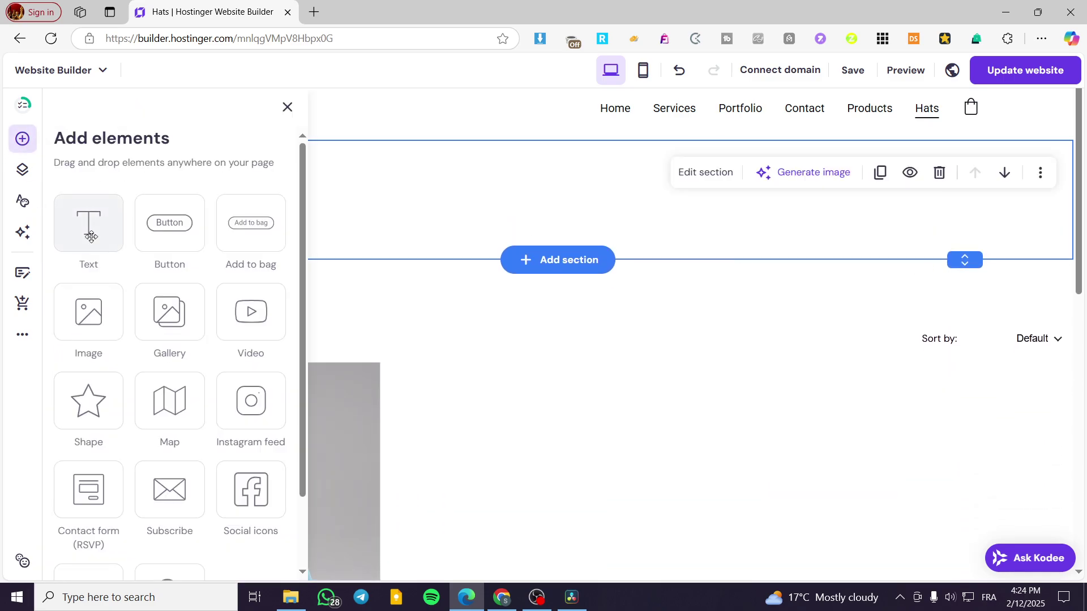
drag(91, 237, 513, 213)
key(ctrl+a)
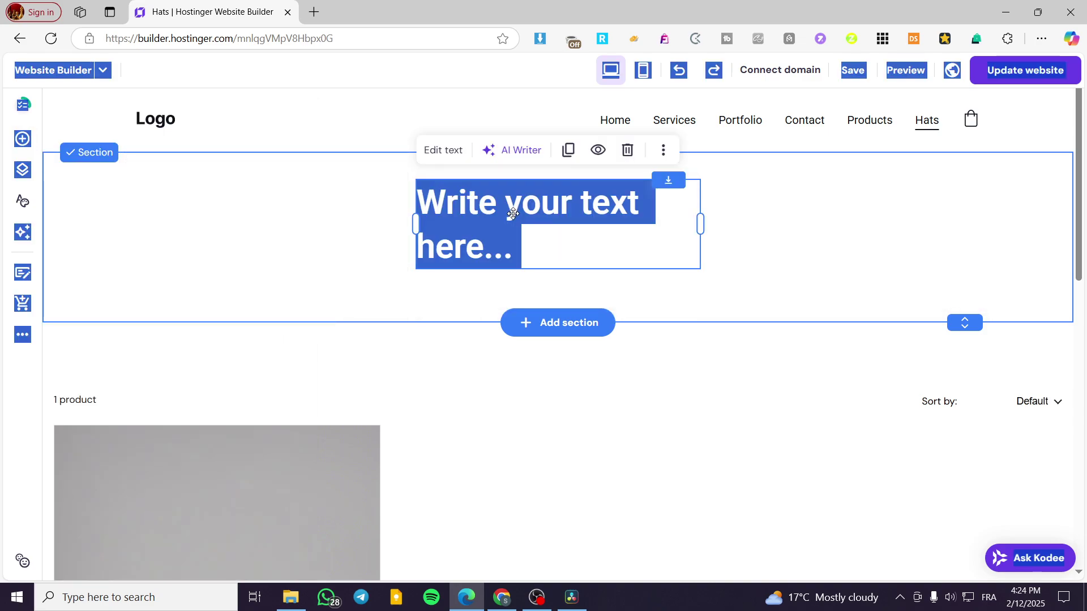
click(513, 214)
key(ctrl+a)
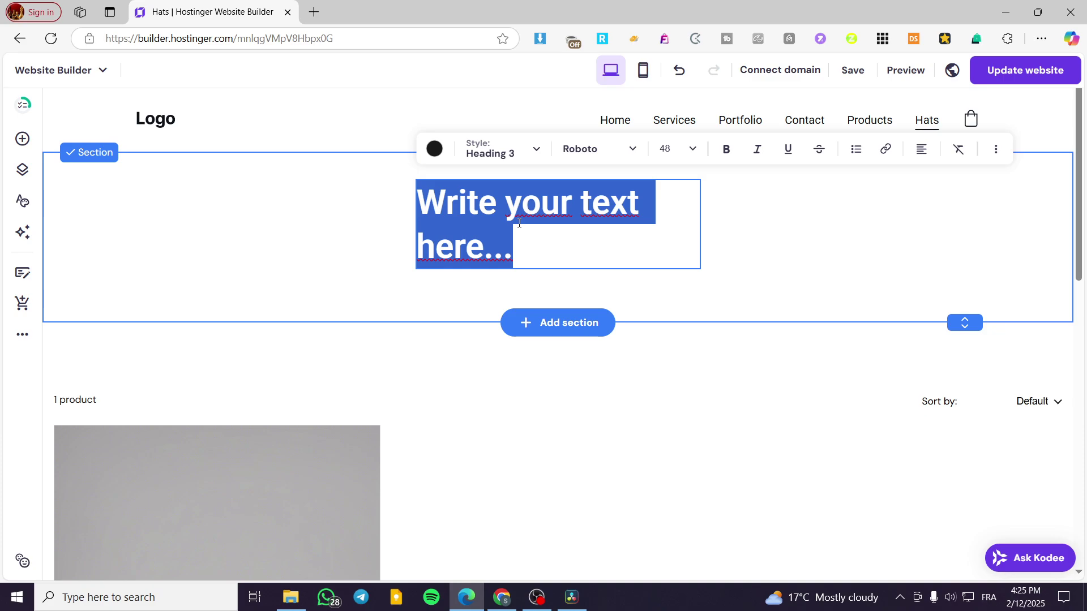
text(Hats)
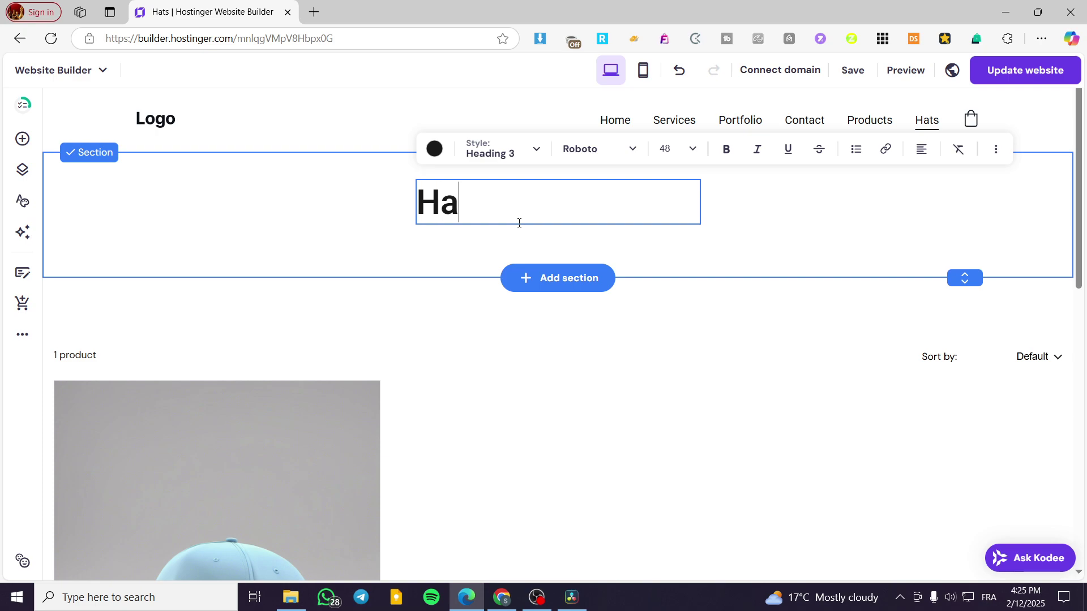
click(670, 250)
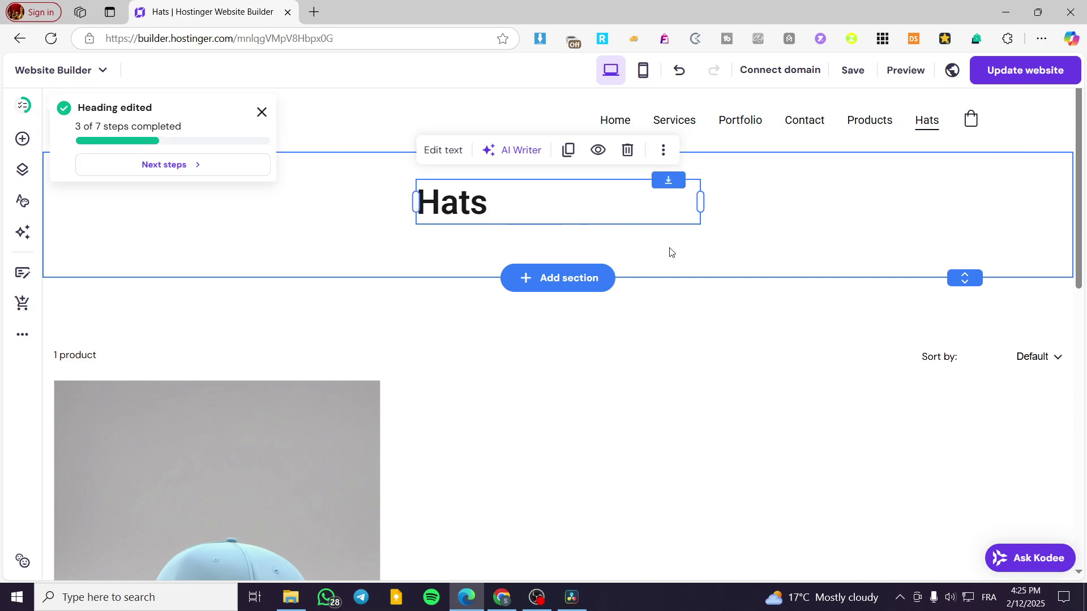
drag(440, 205, 539, 205)
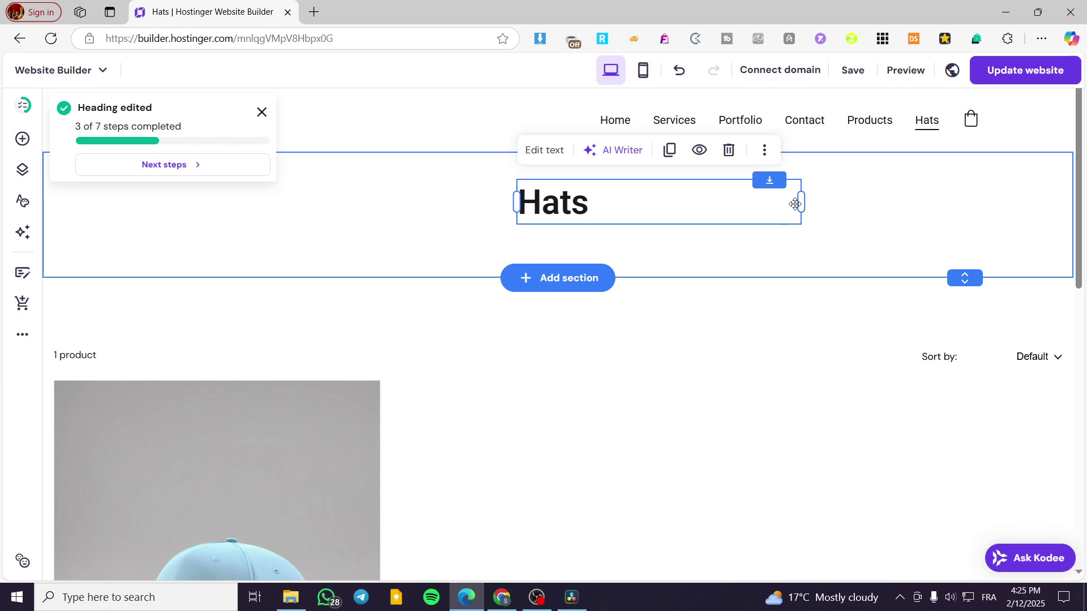
drag(800, 203, 599, 206)
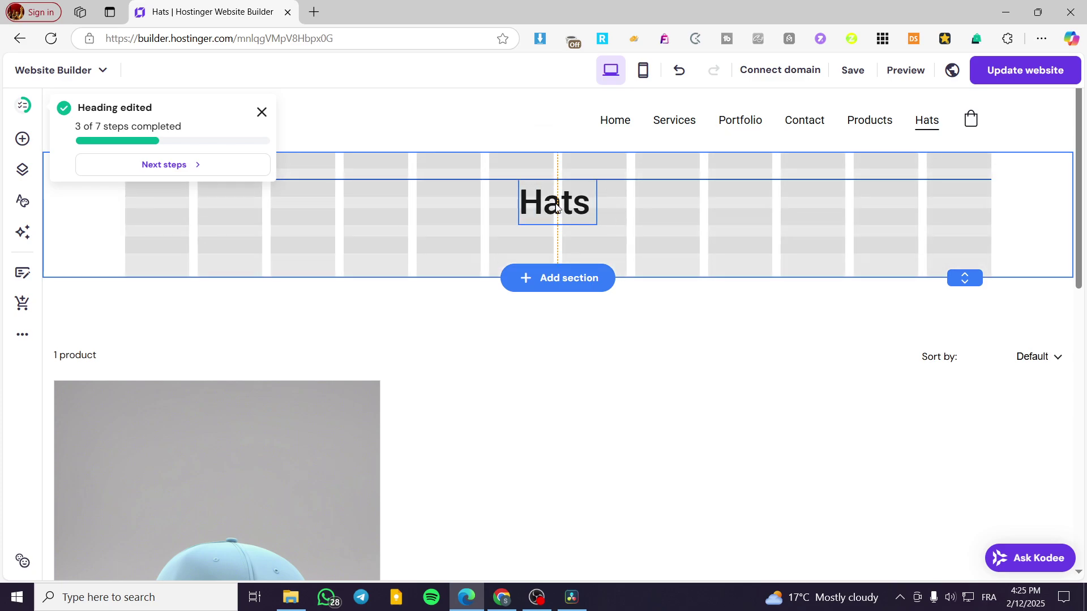
Step: Reduce the Hats heading section's height to sit tight above the products, then save
click(528, 334)
click(579, 279)
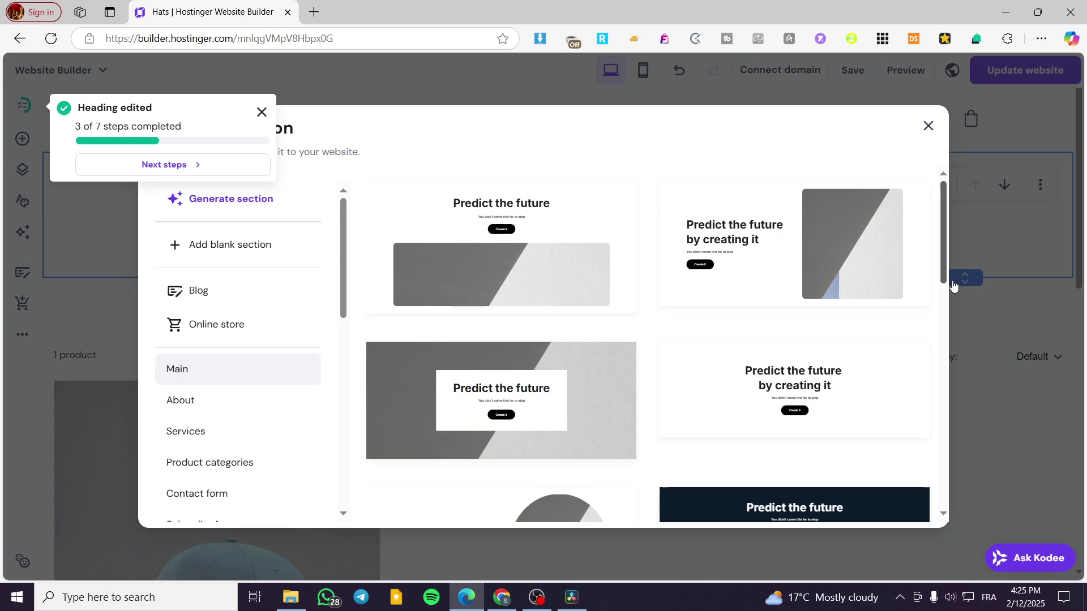
click(926, 125)
drag(960, 270, 963, 234)
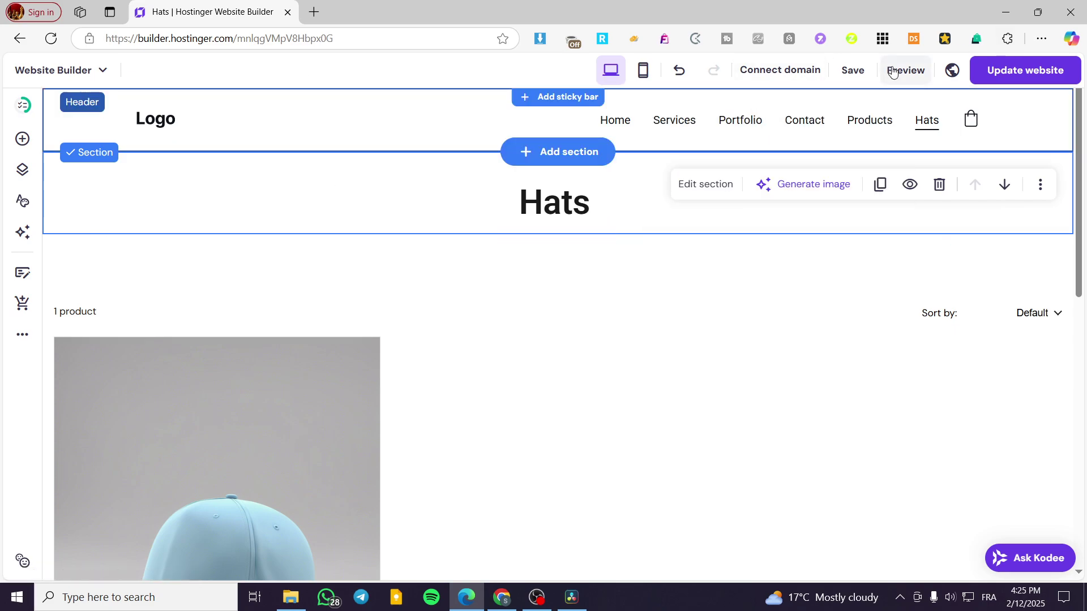
click(853, 70)
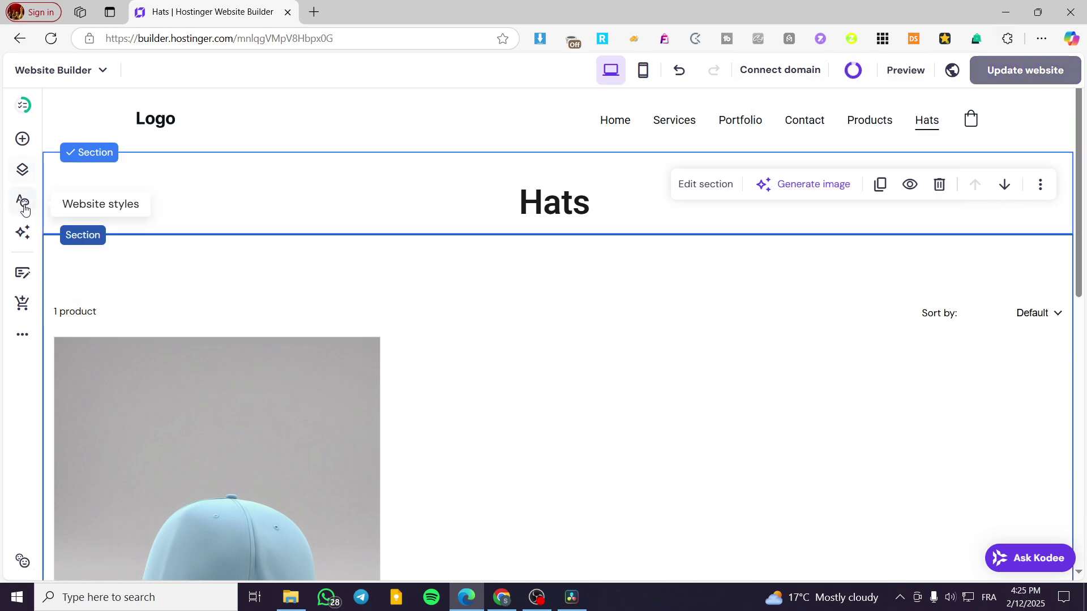
Step: Move the Hats page under Products as a subpage in Pages and navigation
click(24, 175)
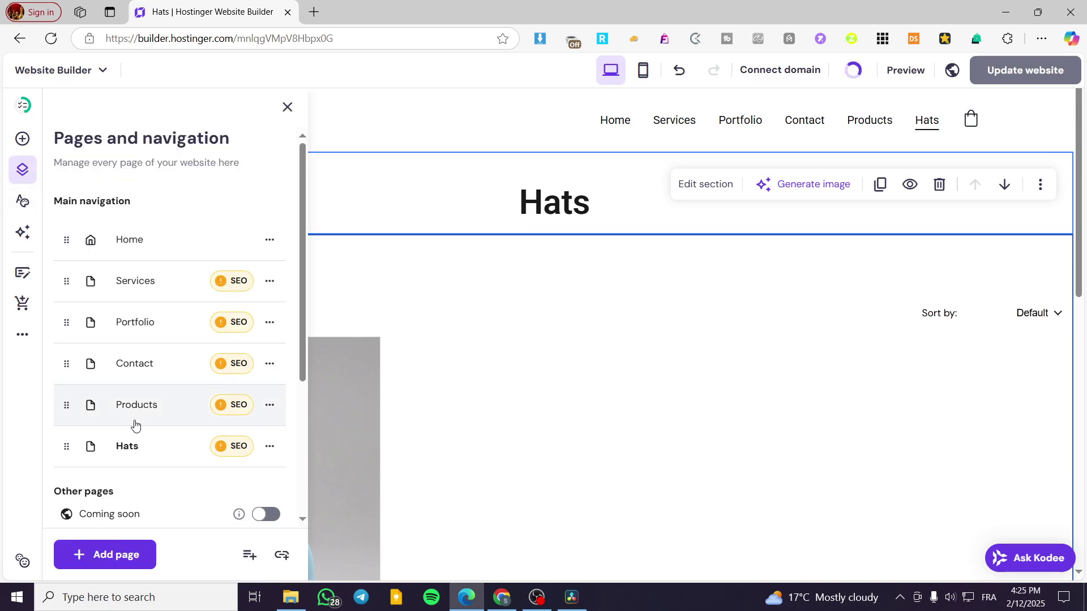
mouse_move(68, 449)
mouse_down()
mouse_move(73, 425)
mouse_move(72, 434)
mouse_up()
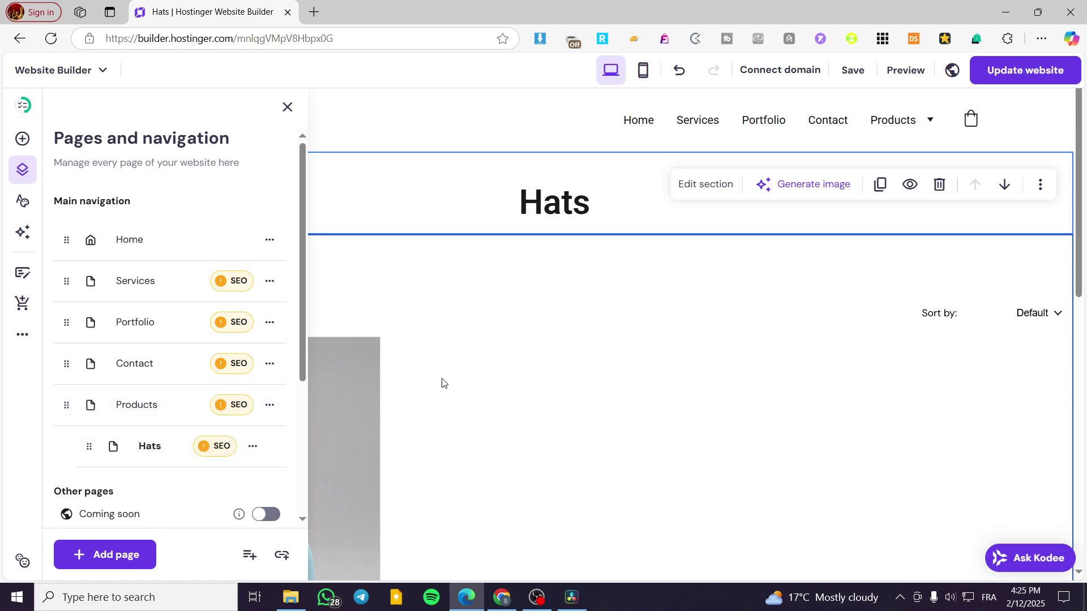
mouse_move(935, 125)
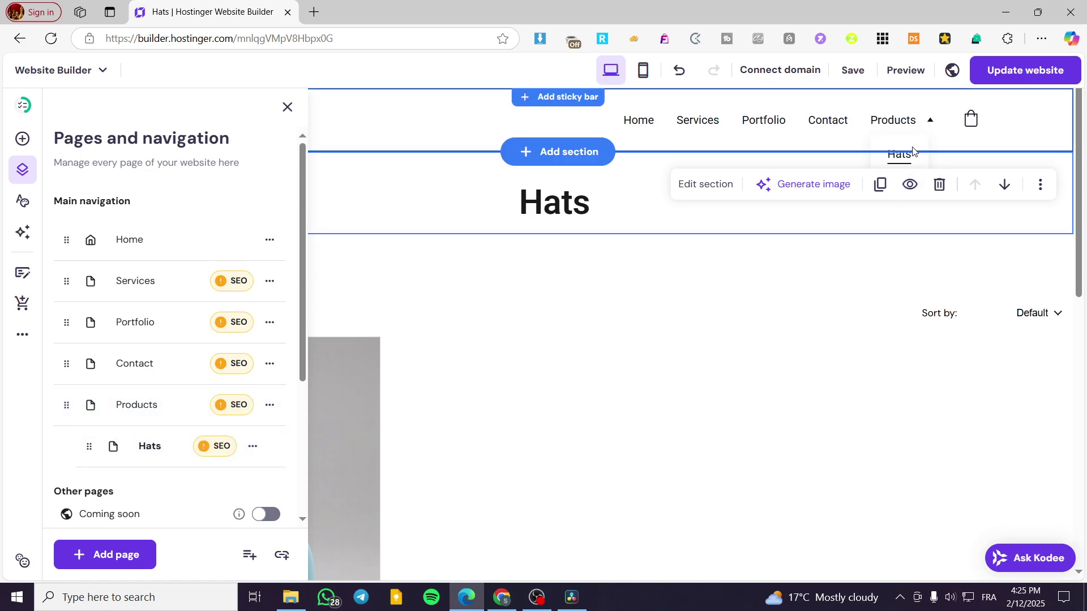
click(287, 107)
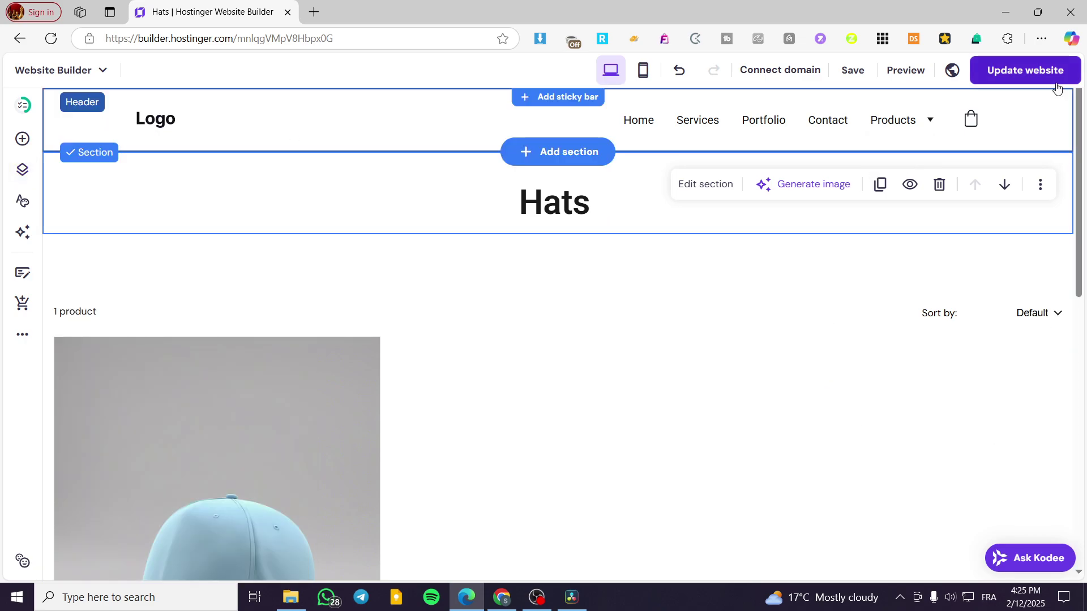